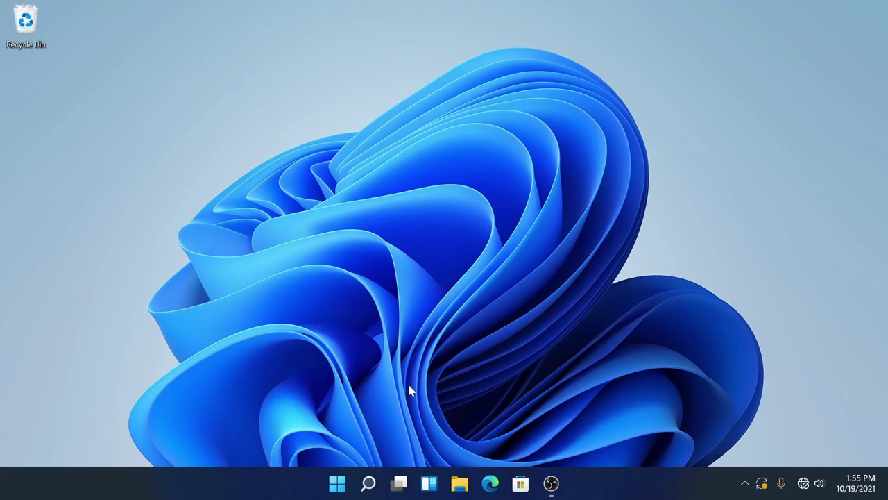
- Open Windows Terminal with PowerShell at the Desktop folder from the desktop context menu
{"action": "right_click", "coordinate": [412, 218]}
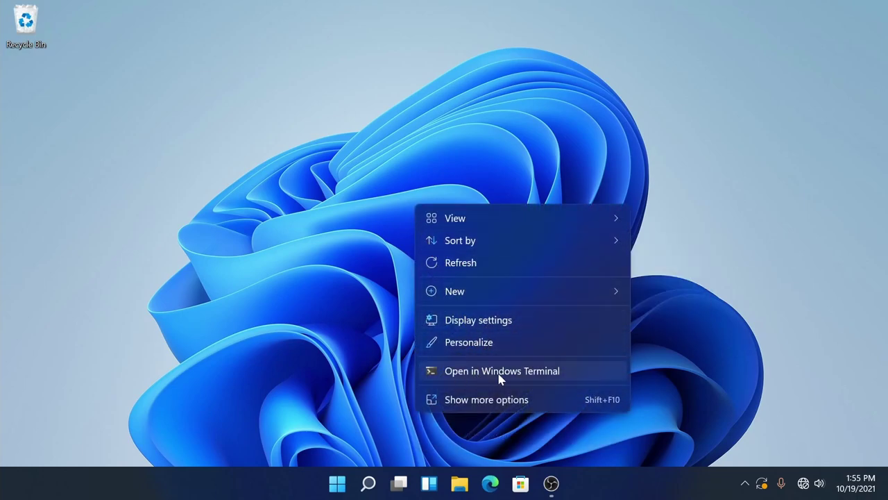
{"action": "left_click", "coordinate": [521, 373]}
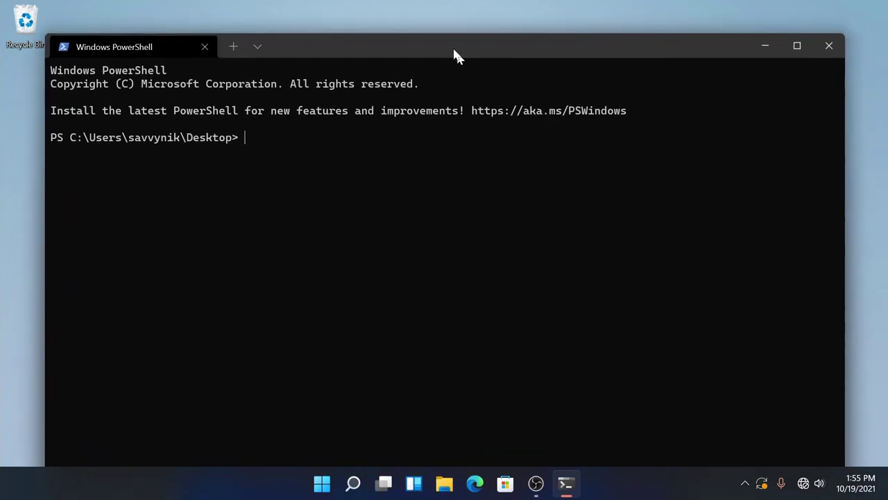
{"action": "left_click_drag", "start_coordinate": [447, 46], "coordinate": [465, 38]}
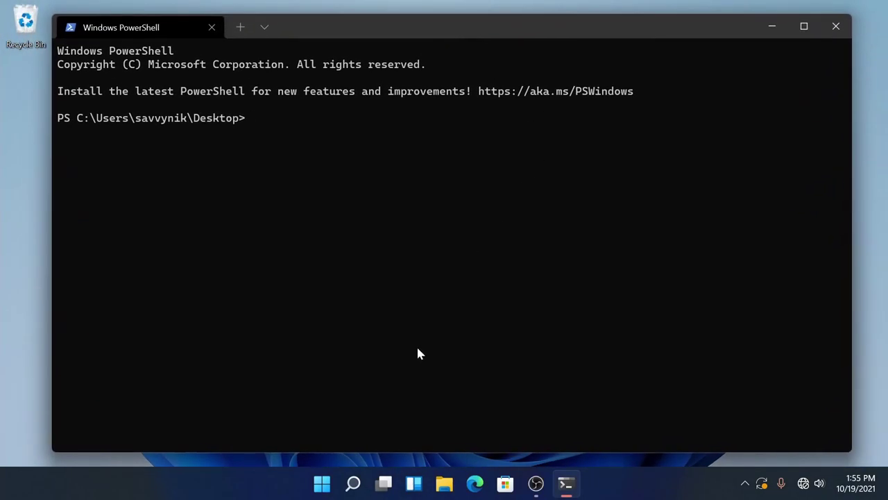
- Launch Command Prompt from Start search with 'cmd', then close it again
{"action": "left_click", "coordinate": [323, 488]}
{"action": "type", "text": "cmd"}
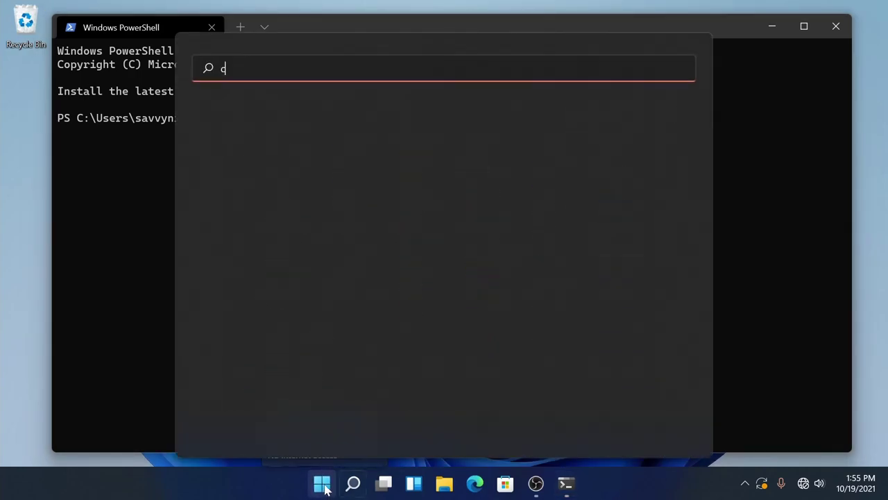
{"action": "key", "text": "Return"}
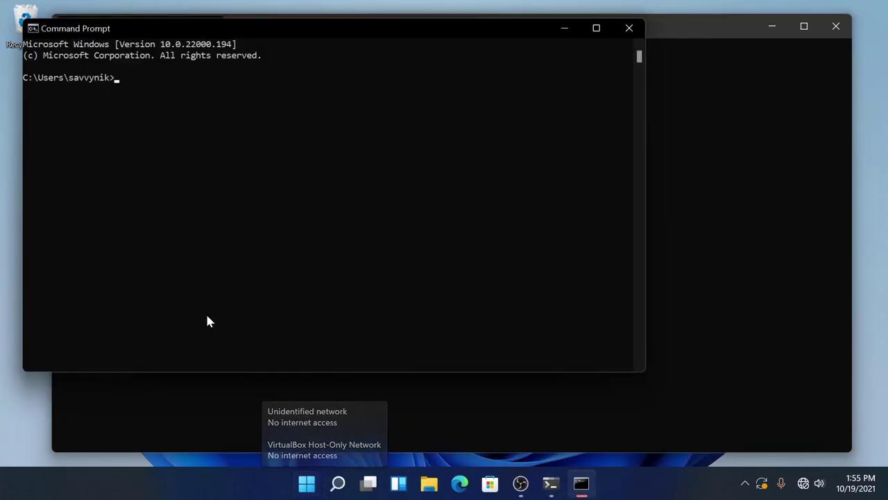
{"action": "mouse_move", "coordinate": [308, 32]}
{"action": "left_mouse_down"}
{"action": "mouse_move", "coordinate": [474, 86]}
{"action": "mouse_move", "coordinate": [452, 75]}
{"action": "left_mouse_up"}
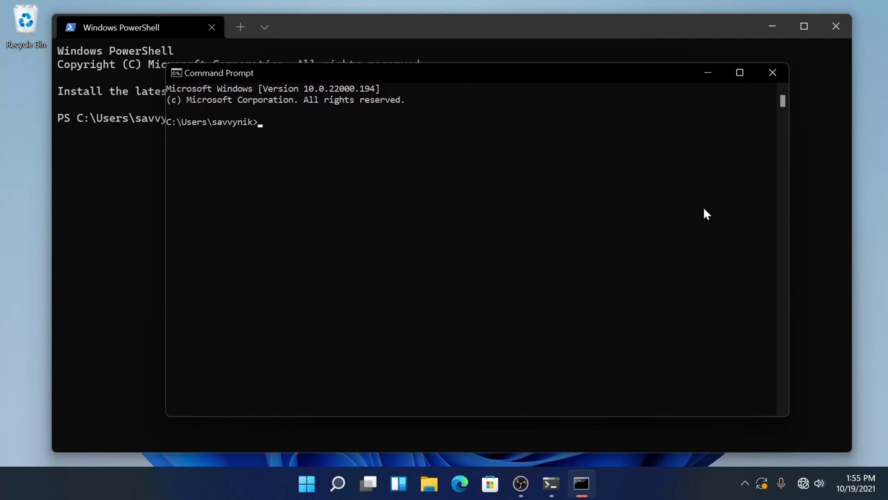
{"action": "left_click", "coordinate": [785, 84]}
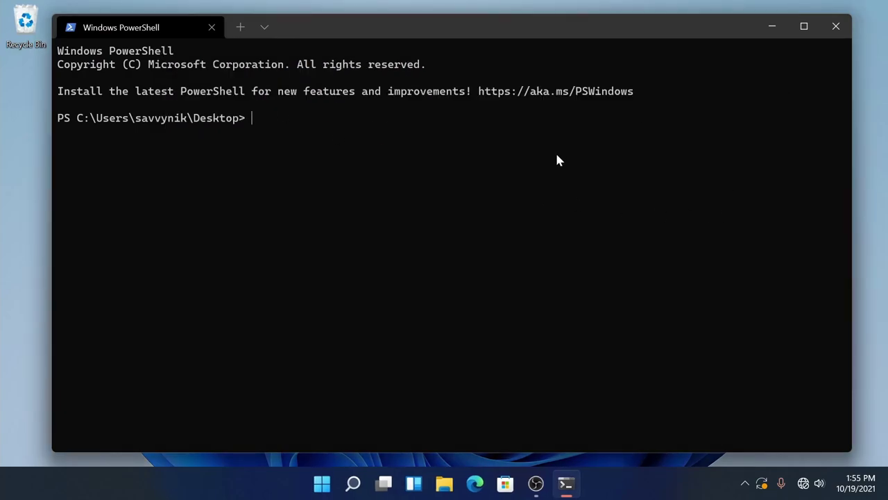
- Run ipconfig and copy the 'Ethernet adapter Ethernet' heading
{"action": "type", "text": "ipconfig"}
{"action": "key", "text": "Return"}
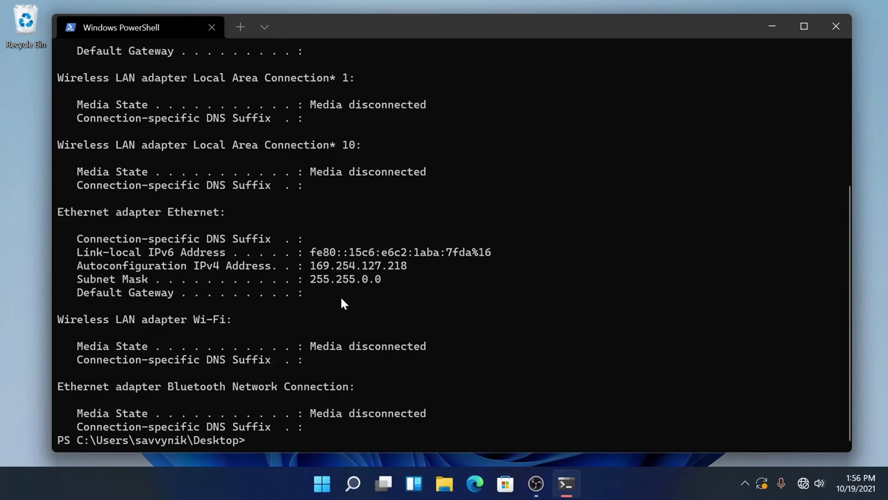
{"action": "left_click_drag", "start_coordinate": [57, 212], "coordinate": [232, 213]}
{"action": "right_click", "coordinate": [232, 213]}
- Copy the Ethernet IPv4 address 169.254.127.218 and subnet mask 255.255.0.0
{"action": "mouse_move", "coordinate": [76, 266]}
{"action": "left_mouse_down"}
{"action": "mouse_move", "coordinate": [177, 274]}
{"action": "mouse_move", "coordinate": [223, 268]}
{"action": "left_mouse_up"}
{"action": "right_click", "coordinate": [239, 276]}
{"action": "left_click_drag", "start_coordinate": [413, 266], "coordinate": [310, 267]}
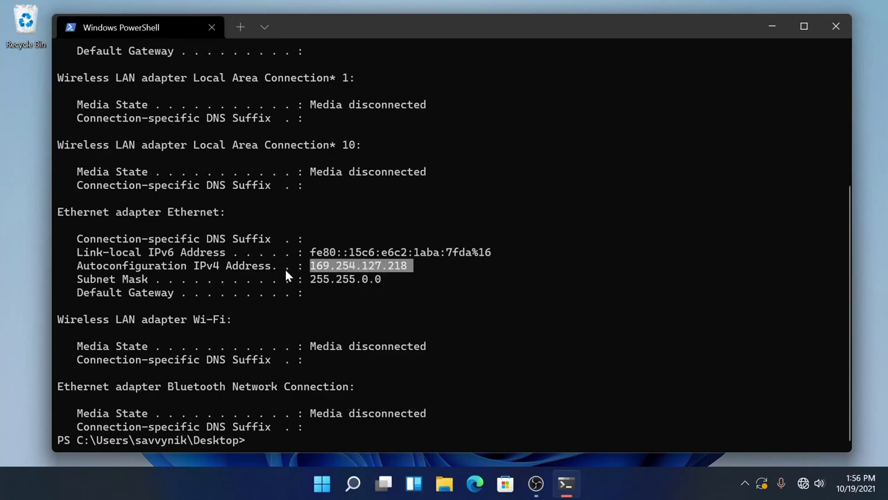
{"action": "right_click", "coordinate": [314, 271]}
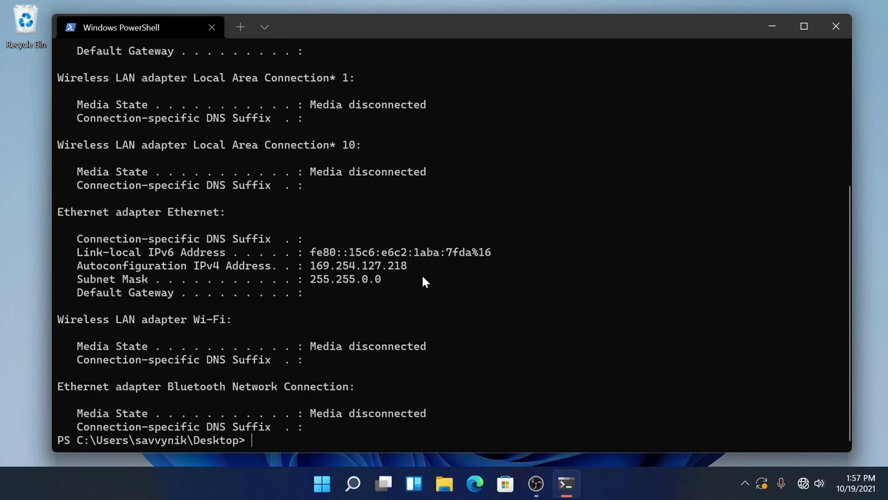
{"action": "left_click_drag", "start_coordinate": [425, 266], "coordinate": [317, 267]}
{"action": "right_click", "coordinate": [318, 270]}
{"action": "left_click_drag", "start_coordinate": [409, 286], "coordinate": [311, 268]}
{"action": "right_click", "coordinate": [401, 281]}
- Minimize the terminal and launch Control Panel from Start search
{"action": "left_click", "coordinate": [772, 26]}
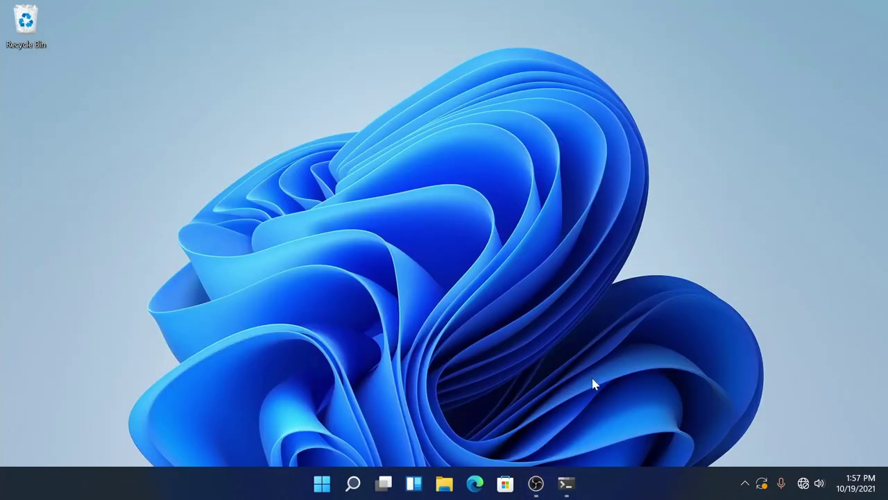
{"action": "left_click", "coordinate": [320, 486]}
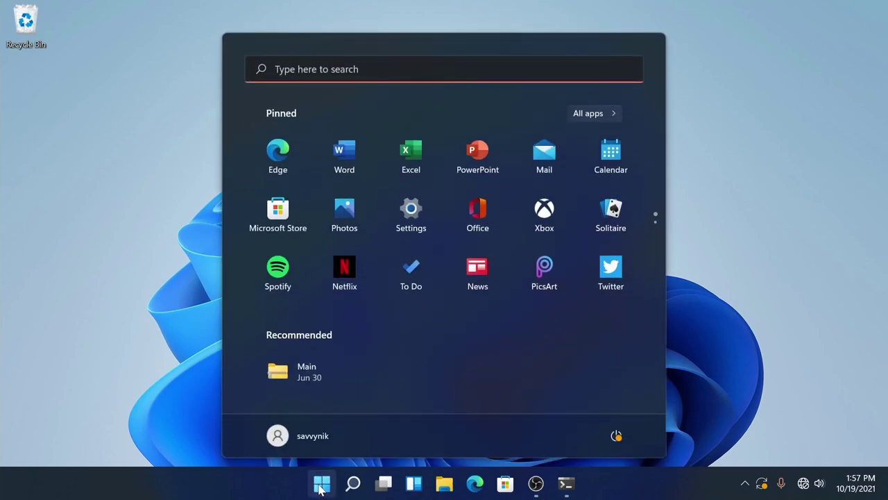
{"action": "type", "text": "control"}
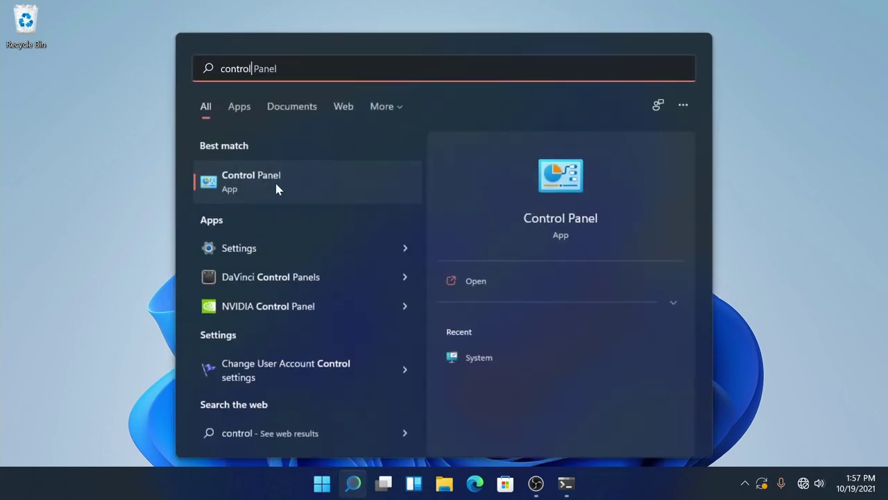
{"action": "left_click", "coordinate": [265, 183]}
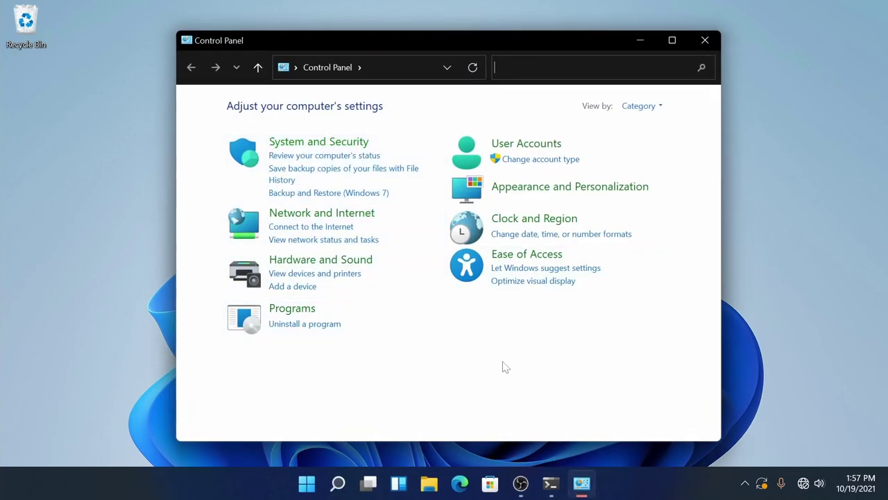
- Reach the Network Connections adapter list via Network and Sharing Center's adapter settings
{"action": "left_click", "coordinate": [356, 220]}
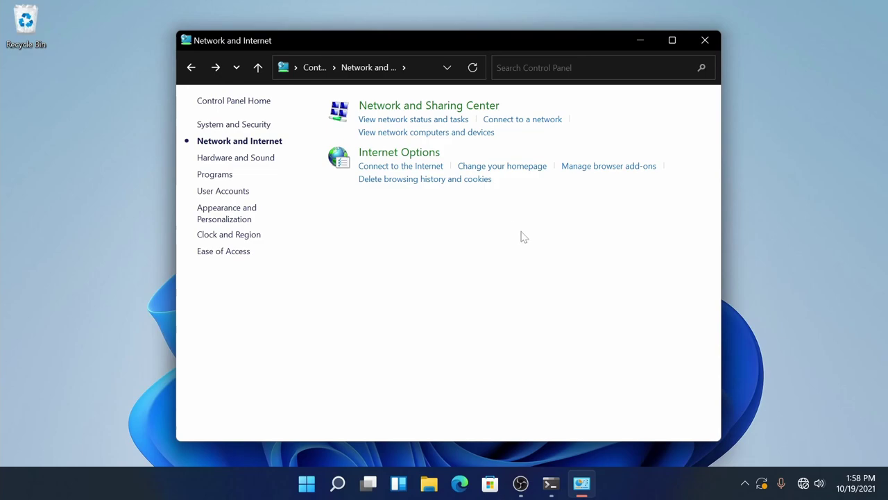
{"action": "left_click", "coordinate": [455, 108]}
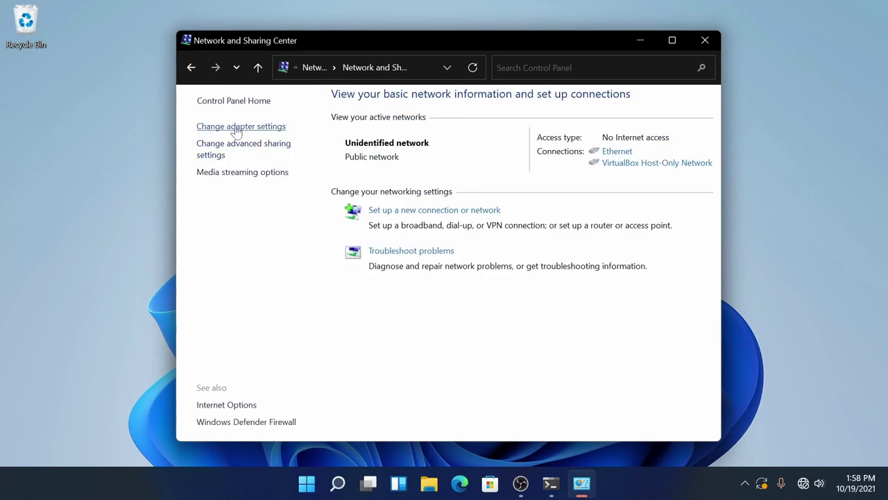
{"action": "left_click", "coordinate": [236, 126]}
{"action": "left_click_drag", "start_coordinate": [511, 61], "coordinate": [471, 30]}
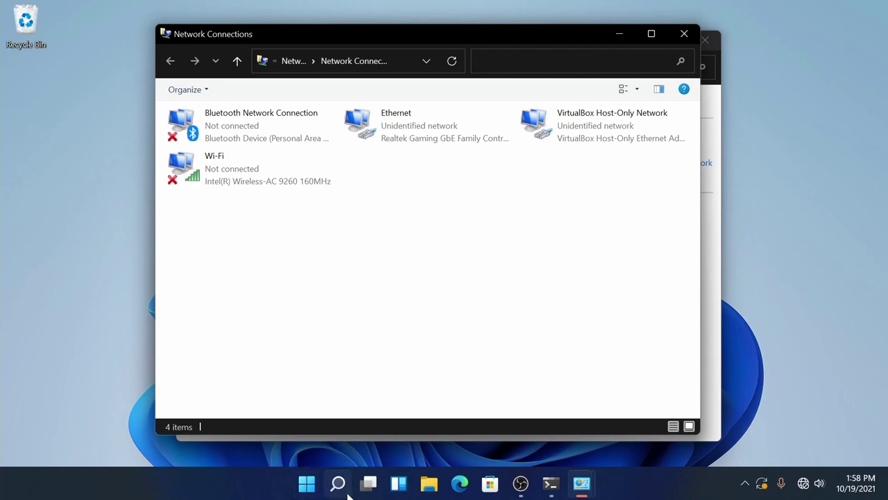
{"action": "left_click", "coordinate": [307, 486]}
{"action": "type", "text": "netwo"}
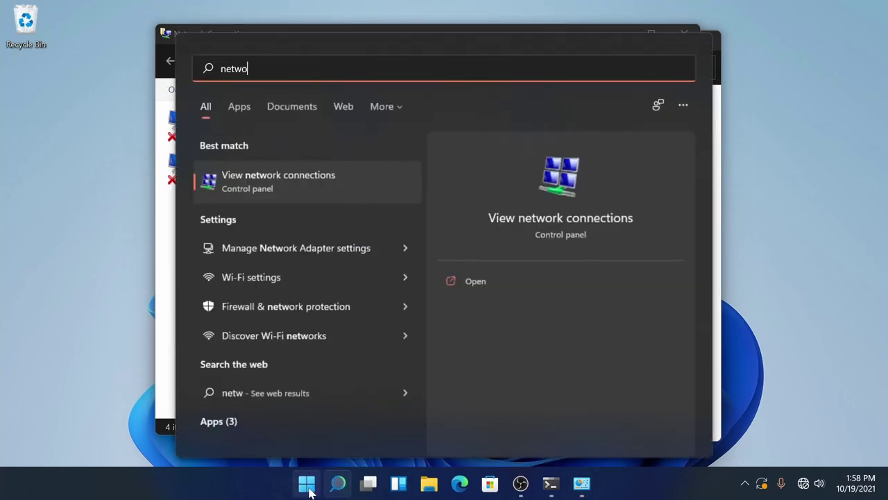
{"action": "type", "text": "rk conne"}
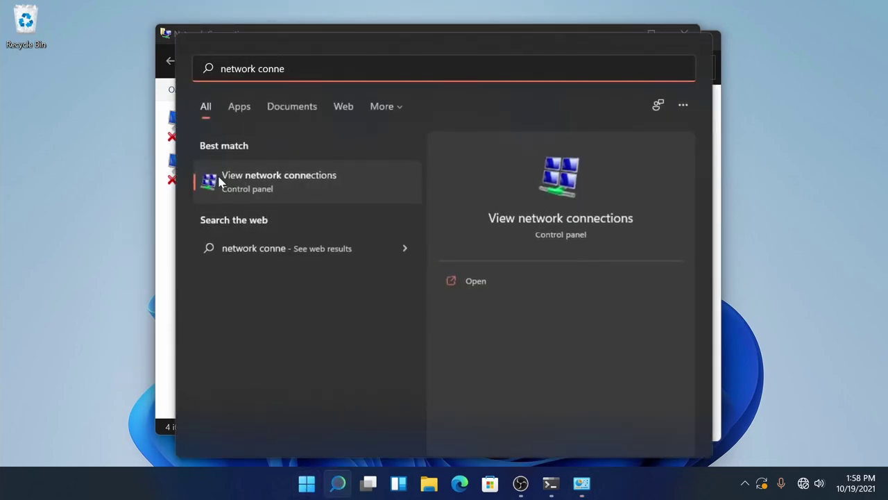
{"action": "left_click", "coordinate": [297, 182]}
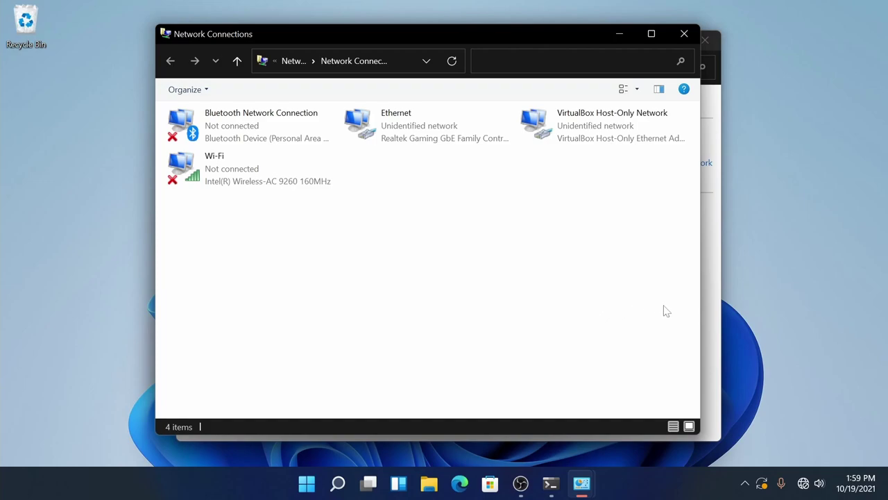
- Reach Settings' Advanced network settings page from the network tray icon's Network and Internet settings
{"action": "right_click", "coordinate": [819, 486]}
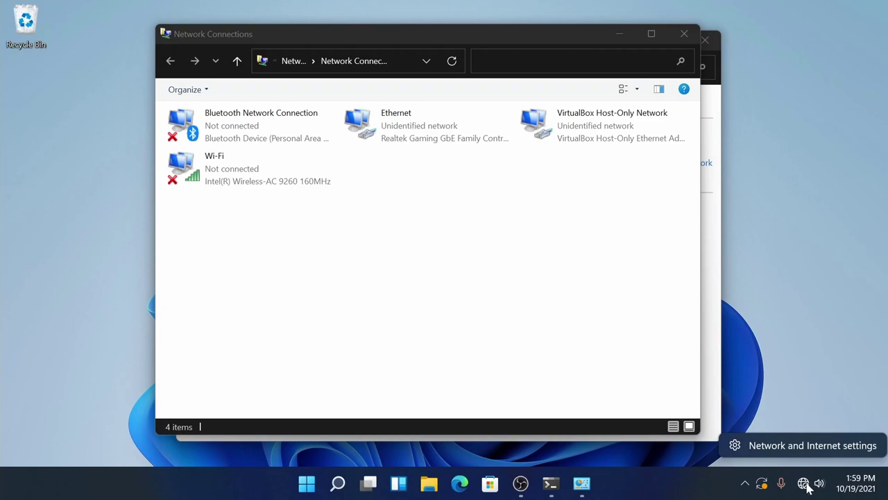
{"action": "left_click", "coordinate": [830, 449]}
{"action": "scroll", "coordinate": [446, 259], "scroll_direction": "down", "scroll_amount": 5}
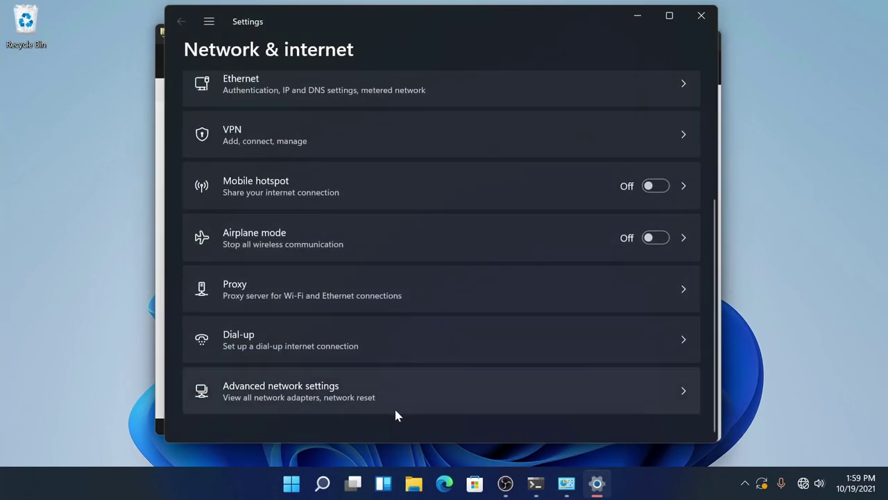
{"action": "left_click", "coordinate": [314, 395]}
{"action": "scroll", "coordinate": [391, 313], "scroll_direction": "down", "scroll_amount": 4}
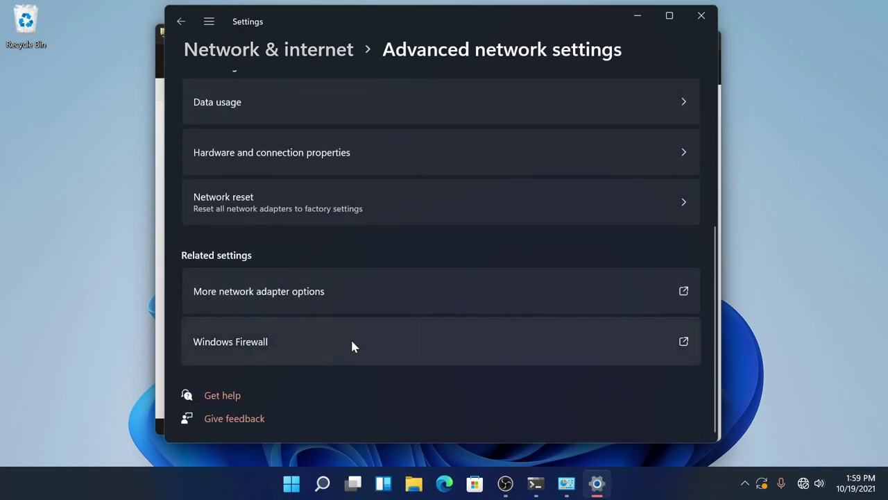
- Bring up More network adapter options, then close the Settings window
{"action": "left_click", "coordinate": [314, 299]}
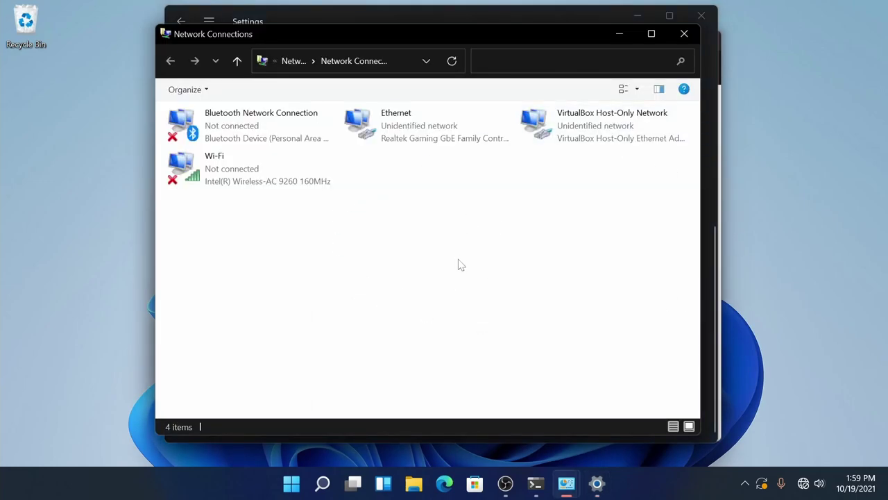
{"action": "left_click", "coordinate": [703, 15]}
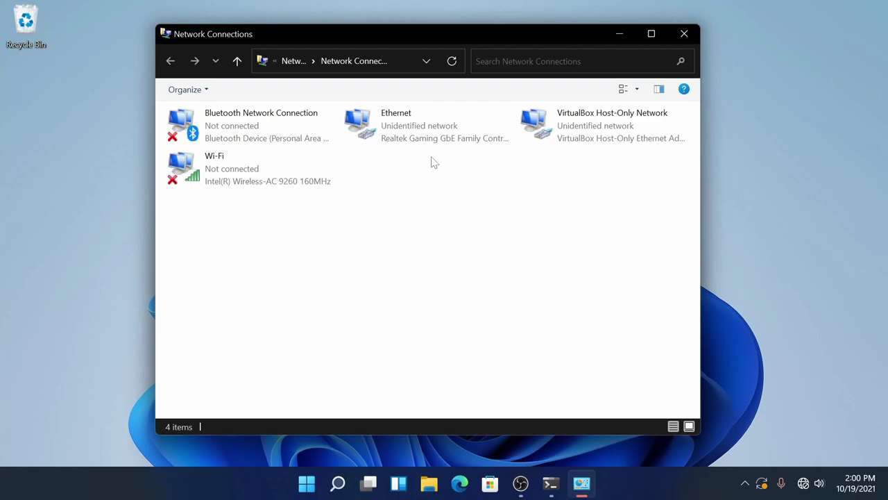
- Bring up the Ethernet adapter's Properties dialog and position it near the centre
{"action": "right_click", "coordinate": [412, 130]}
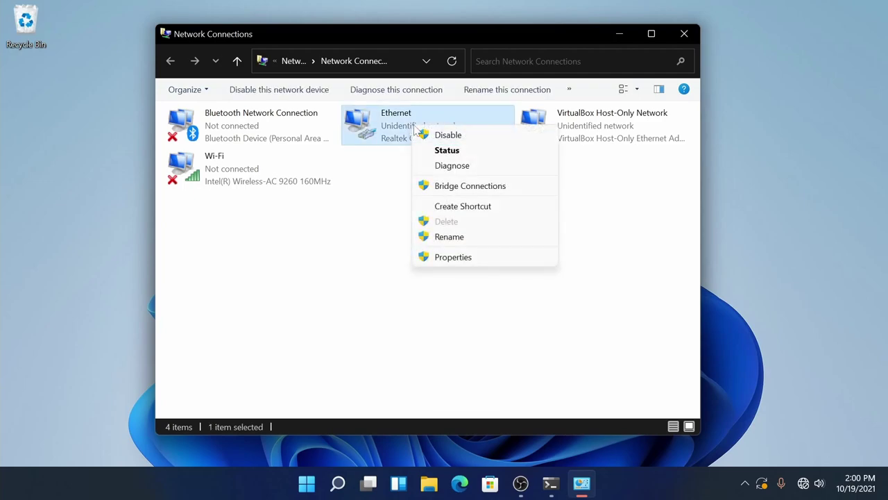
{"action": "left_click", "coordinate": [488, 257]}
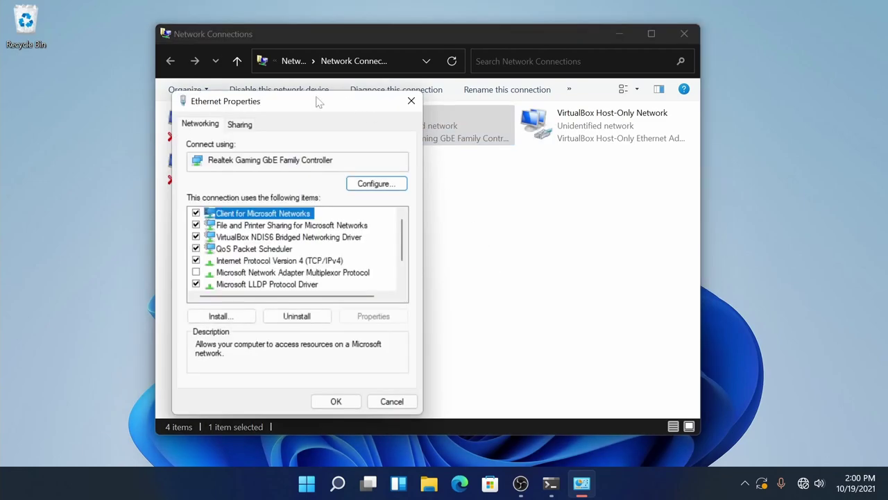
{"action": "mouse_move", "coordinate": [316, 99]}
{"action": "left_mouse_down"}
{"action": "mouse_move", "coordinate": [502, 170]}
{"action": "mouse_move", "coordinate": [689, 139]}
{"action": "mouse_move", "coordinate": [669, 85]}
{"action": "left_mouse_up"}
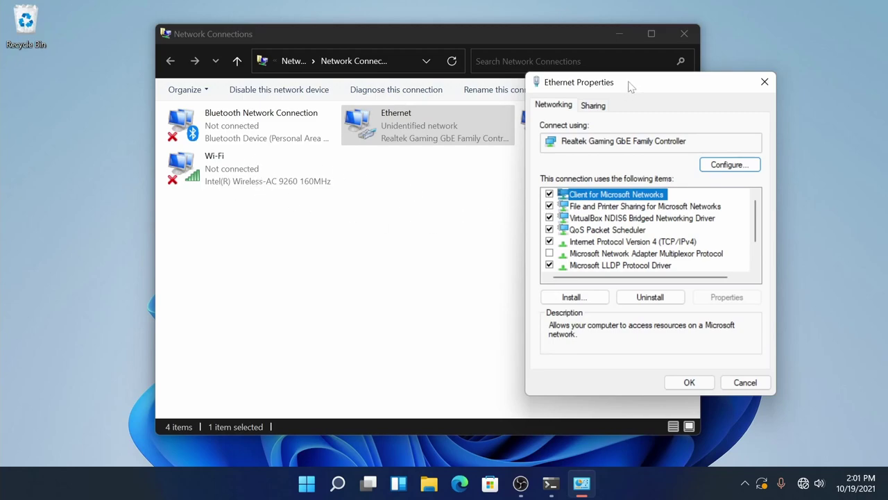
{"action": "left_click_drag", "start_coordinate": [630, 85], "coordinate": [435, 65]}
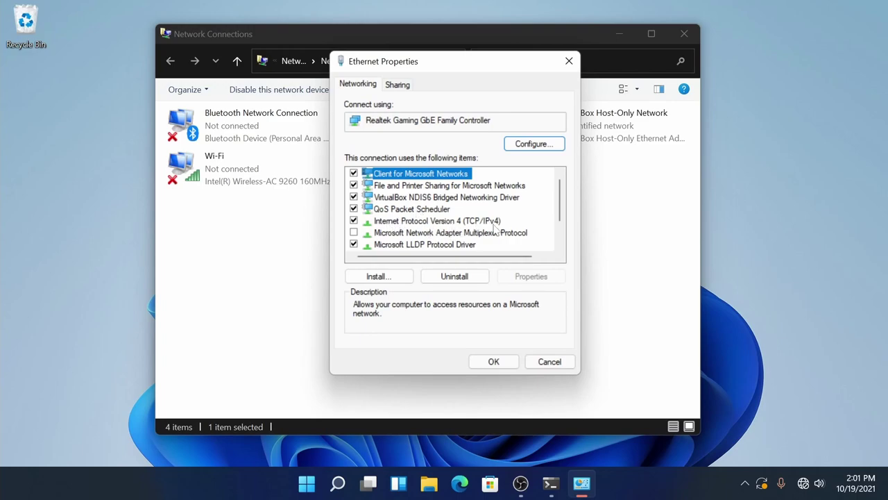
- Bring up Internet Protocol Version 4 (TCP/IPv4) Properties for Ethernet and move the dialog up
{"action": "left_click", "coordinate": [483, 223]}
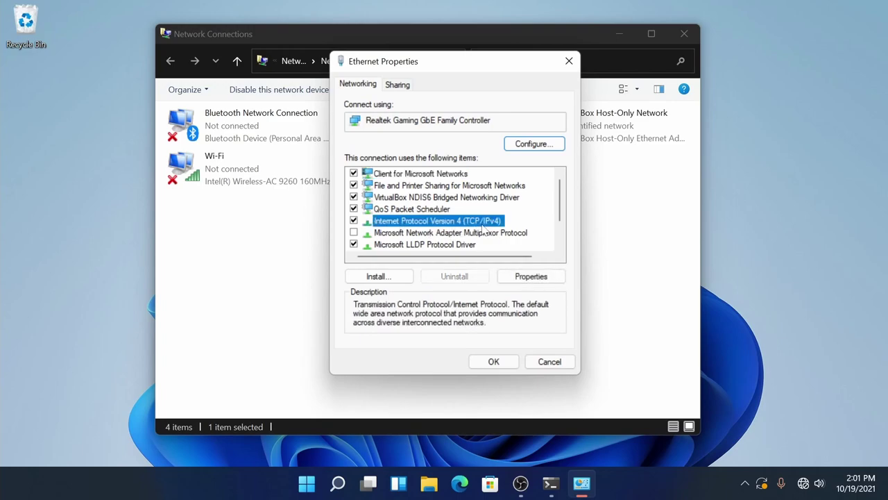
{"action": "left_click", "coordinate": [533, 277]}
{"action": "left_click_drag", "start_coordinate": [510, 116], "coordinate": [473, 74]}
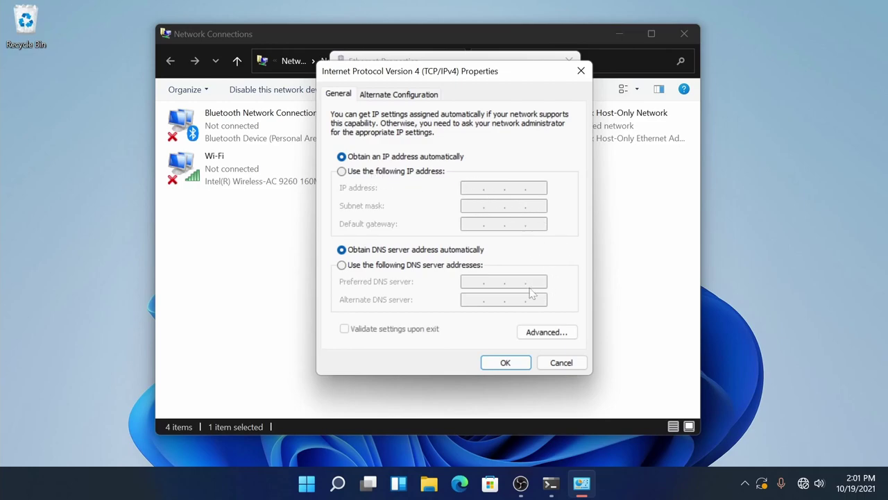
- Set static IP 192.168.1.10, correcting the subnet mask's last octet to give 255.255.255.0
{"action": "left_click", "coordinate": [345, 173]}
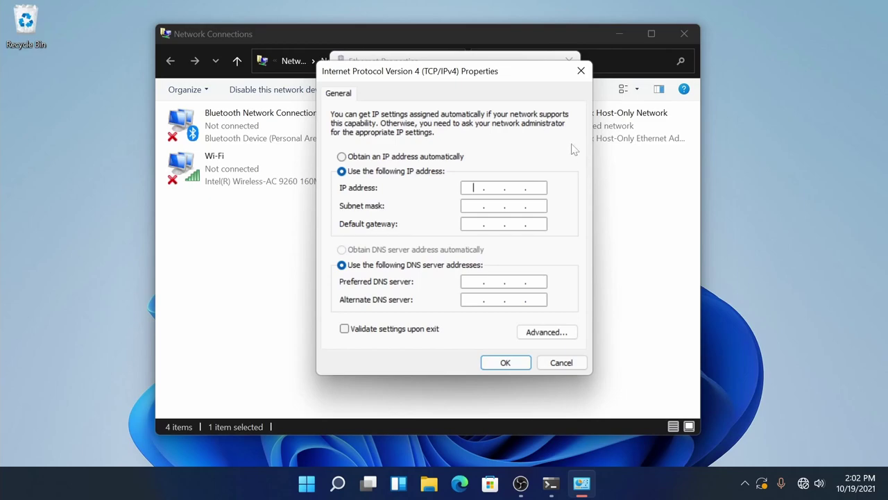
{"action": "type", "text": "192 . 168 . 1 ."}
{"action": "type", "text": "10"}
{"action": "key", "text": "Tab"}
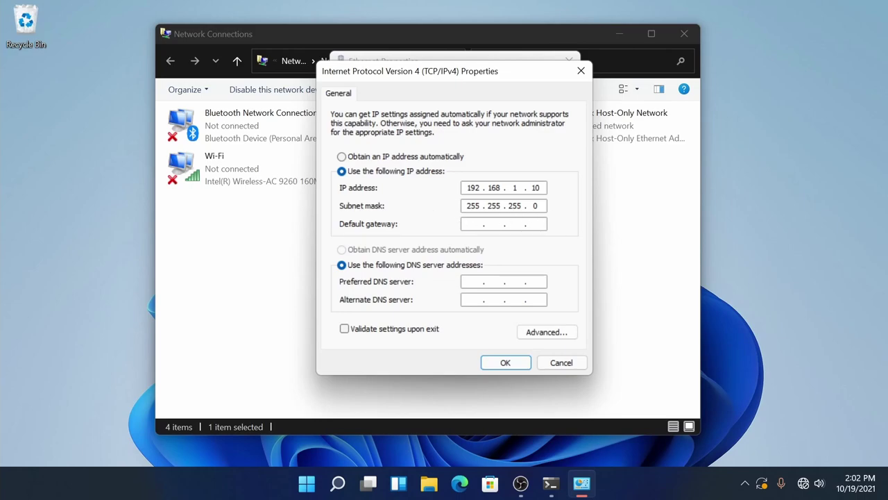
{"action": "double_click", "coordinate": [545, 206]}
{"action": "type", "text": "128"}
{"action": "key", "text": "shift+Home"}
{"action": "type", "text": "0"}
- Enter gateway 192.168.1.1, preferred DNS 8.8.8.8 and alternate DNS 8.8.4.4
{"action": "type", "text": "192.168."}
{"action": "type", "text": "1.1"}
{"action": "key", "text": "shift+Home"}
{"action": "key", "text": "End"}
{"action": "type", "text": "8 . 8 . 8 . 8"}
{"action": "key", "text": "Tab"}
{"action": "type", "text": "8 . 8 . 4 . 4"}
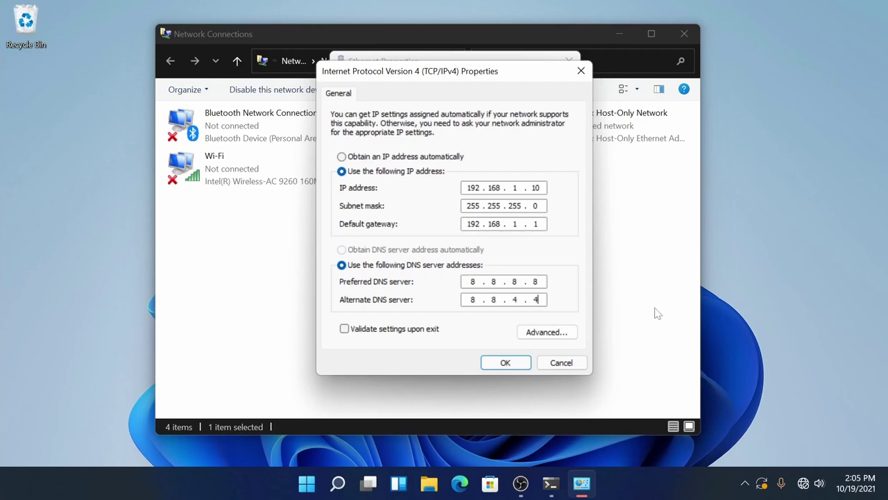
{"action": "left_click", "coordinate": [517, 281]}
{"action": "key", "text": "Tab"}
{"action": "key", "text": "Tab"}
{"action": "double_click", "coordinate": [469, 187]}
- Apply the IPv4 settings, then close Ethernet Properties and the Network Connections window
{"action": "left_click", "coordinate": [505, 362]}
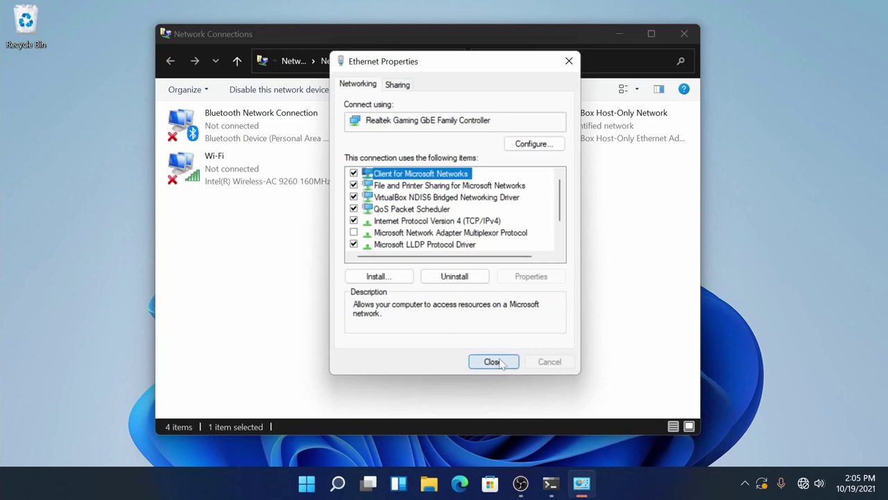
{"action": "left_click", "coordinate": [494, 361]}
{"action": "left_click", "coordinate": [510, 347]}
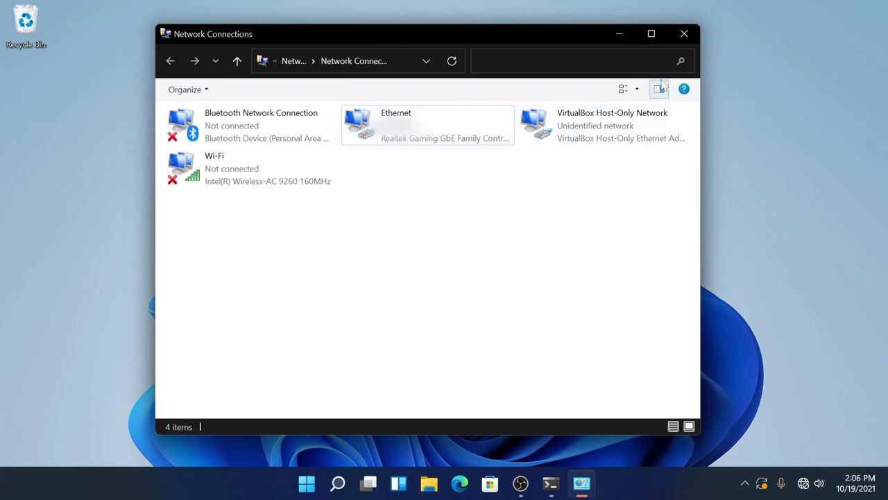
{"action": "left_click", "coordinate": [685, 34]}
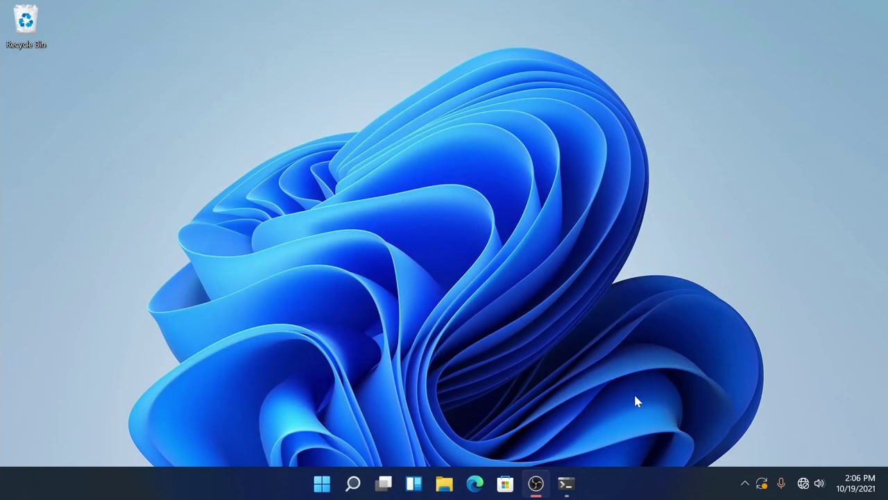
- Bring PowerShell back up, clear the console and run ipconfig
{"action": "left_click", "coordinate": [566, 483]}
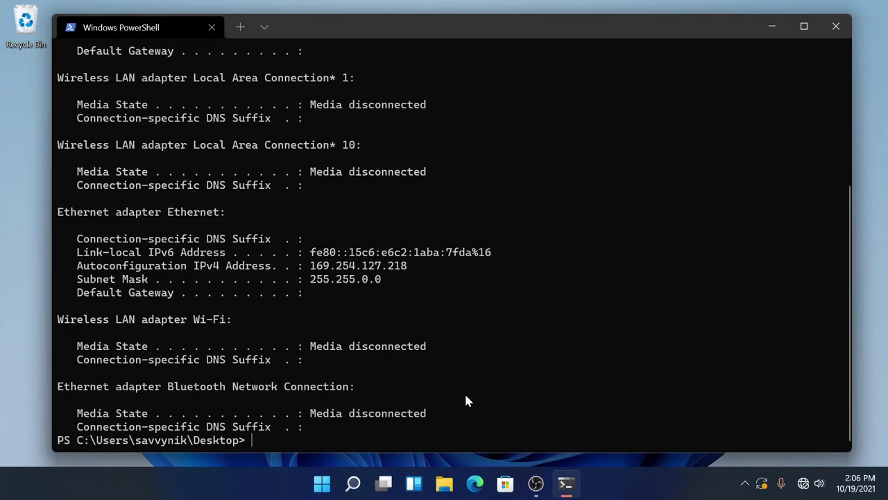
{"action": "type", "text": "cls"}
{"action": "key", "text": "Return"}
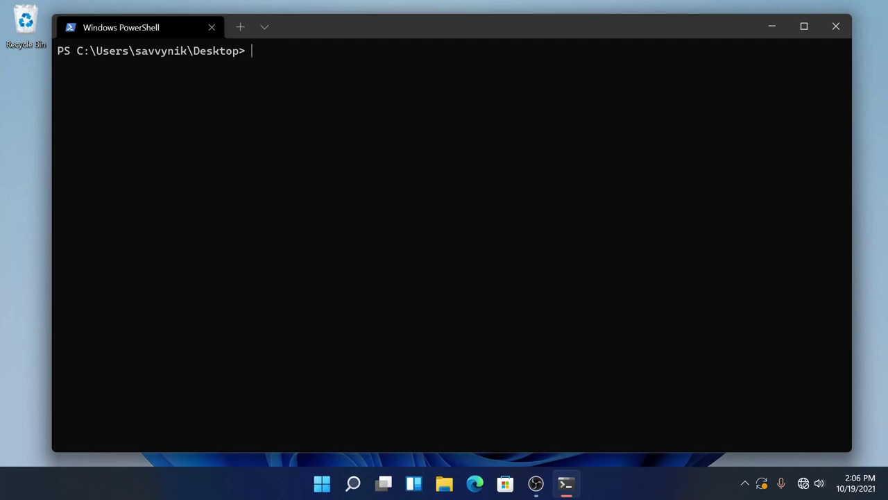
{"action": "type", "text": "ipconfig"}
{"action": "key", "text": "Return"}
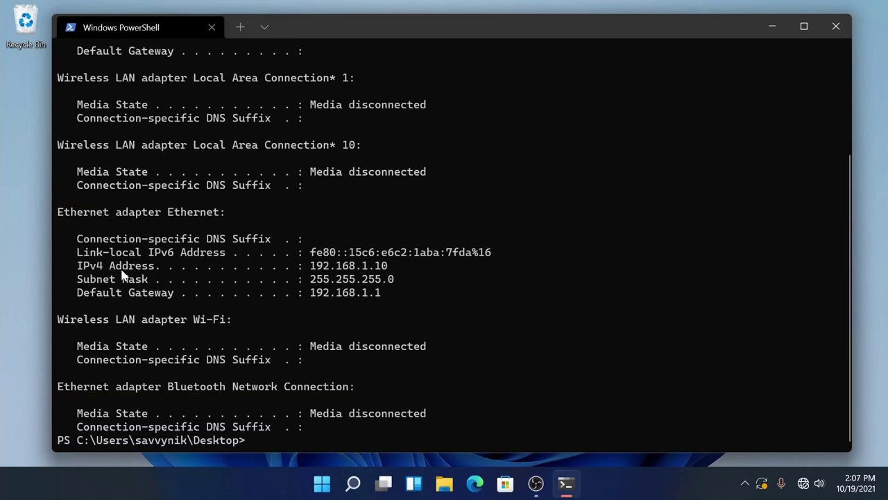
- Confirm the Ethernet adapter lists IPv4 192.168.1.10 and gateway 192.168.1.1
{"action": "left_click_drag", "start_coordinate": [66, 217], "coordinate": [160, 216]}
{"action": "left_click_drag", "start_coordinate": [381, 265], "coordinate": [314, 267]}
{"action": "left_click", "coordinate": [326, 272]}
{"action": "double_click", "coordinate": [192, 212]}
{"action": "left_click", "coordinate": [402, 296]}
- Clear the console and ping gateway 192.168.1.1, confirming four replies with 0% loss
{"action": "type", "text": "cls"}
{"action": "key", "text": "Return"}
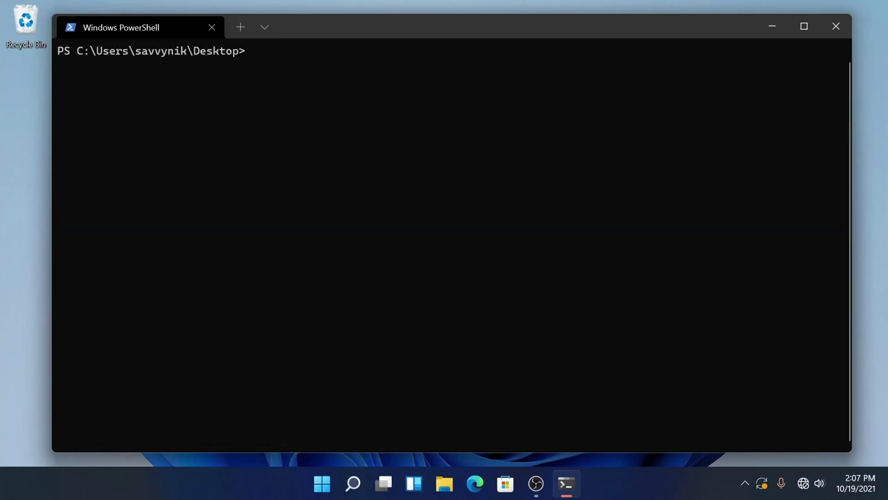
{"action": "type", "text": "ping"}
{"action": "type", "text": " 192.168."}
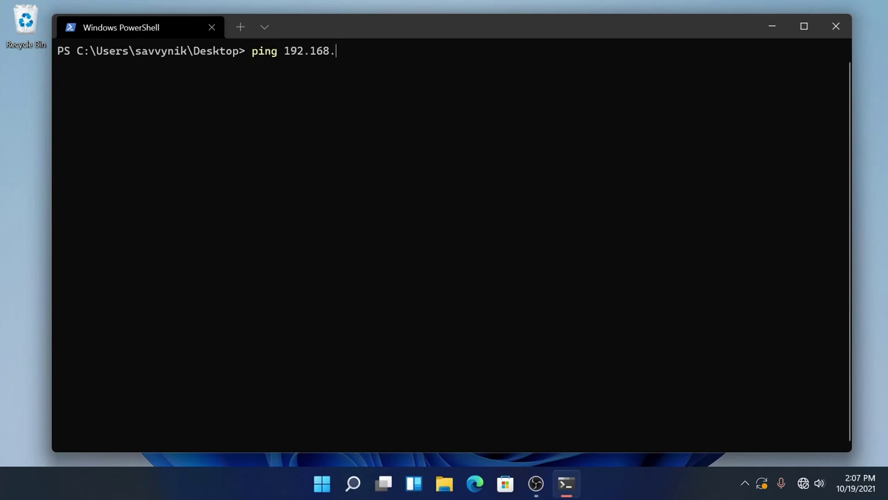
{"action": "type", "text": "1.1"}
{"action": "key", "text": "Return"}
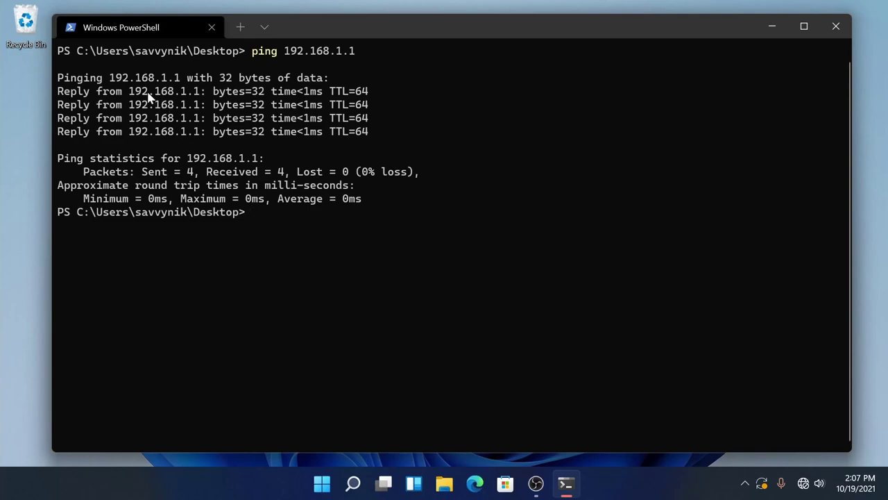
{"action": "left_click_drag", "start_coordinate": [129, 92], "coordinate": [199, 95]}
{"action": "key", "text": "ctrl+c"}
{"action": "type", "text": "ping google.com"}
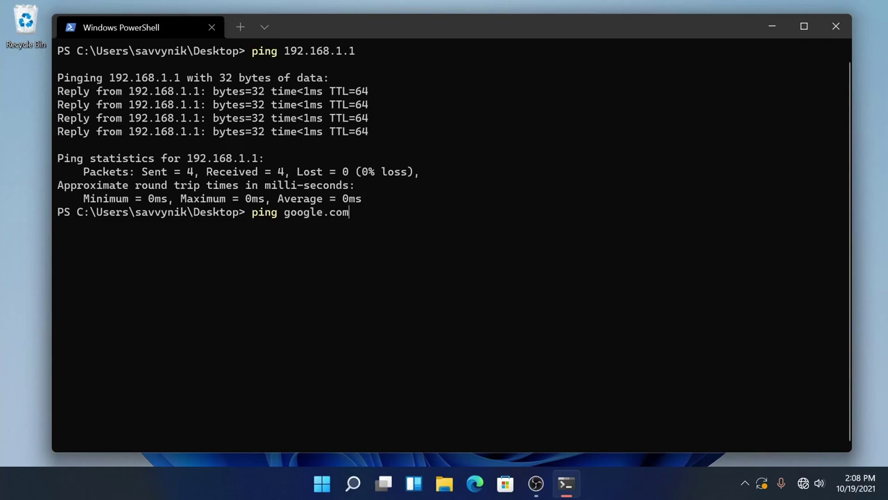
{"action": "key", "text": "BackSpace"}
{"action": "key", "text": "BackSpace"}
{"action": "key", "text": "BackSpace"}
{"action": "key", "text": "BackSpace"}
{"action": "key", "text": "BackSpace"}
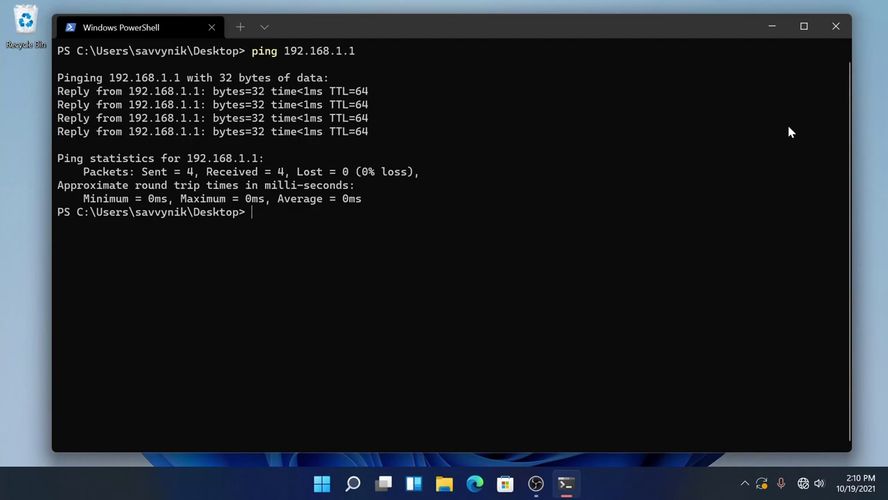
- Close the Windows PowerShell window to return to the desktop
{"action": "left_click", "coordinate": [836, 27]}
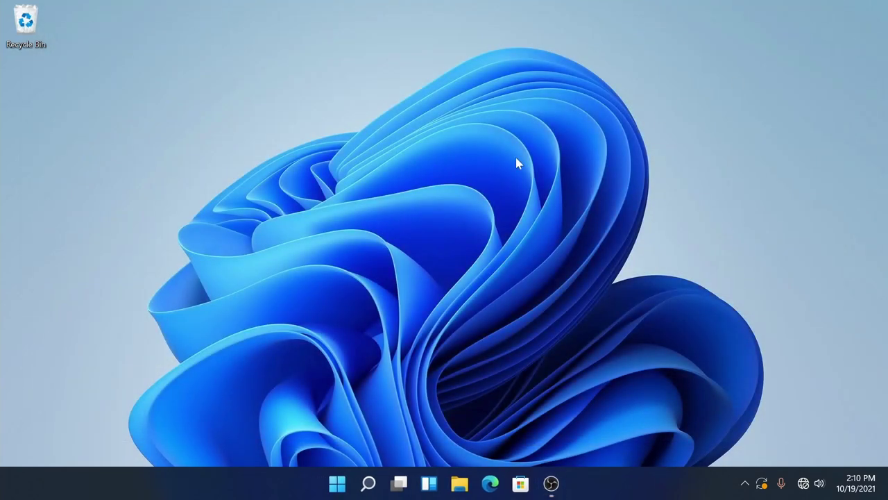